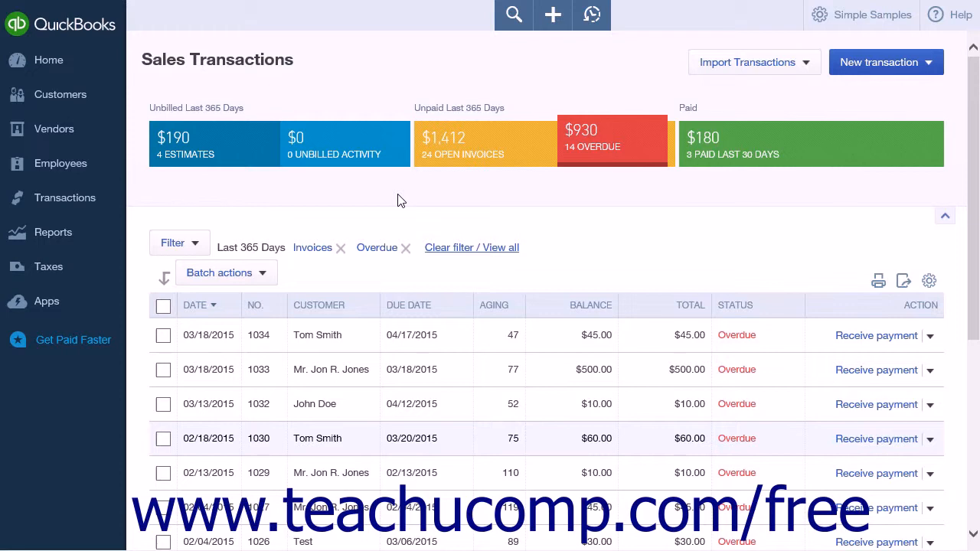
Create a new invoice for the customer Fred's Food Store
left_click(553, 15)
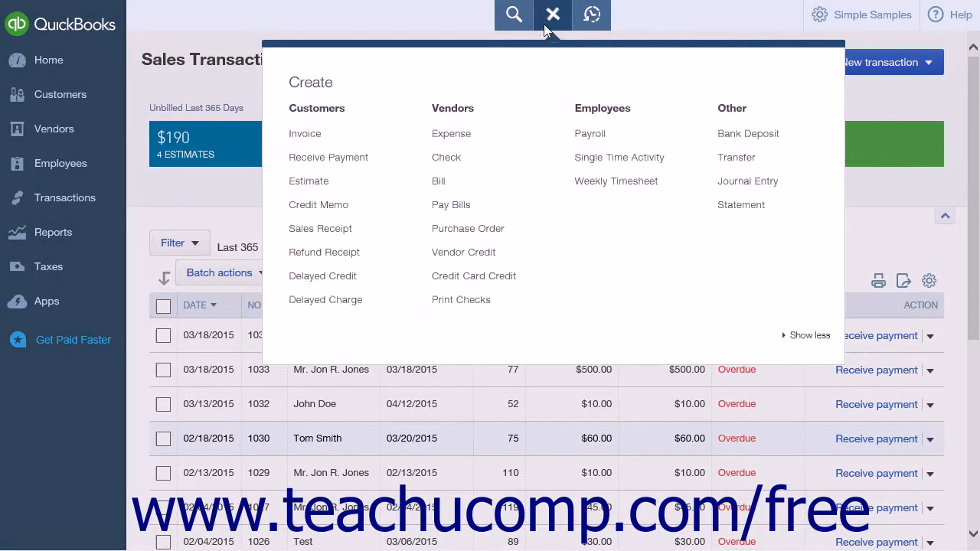
left_click(342, 137)
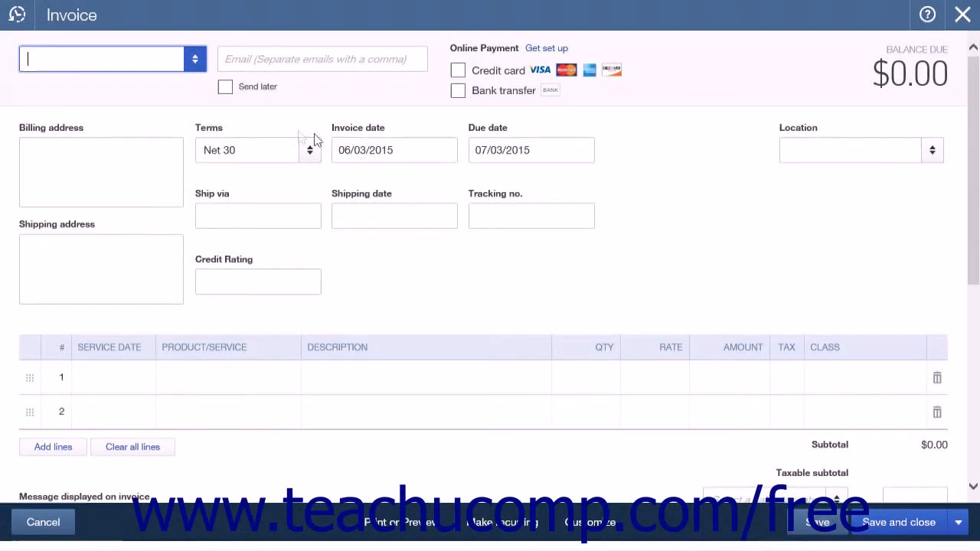
left_click(198, 65)
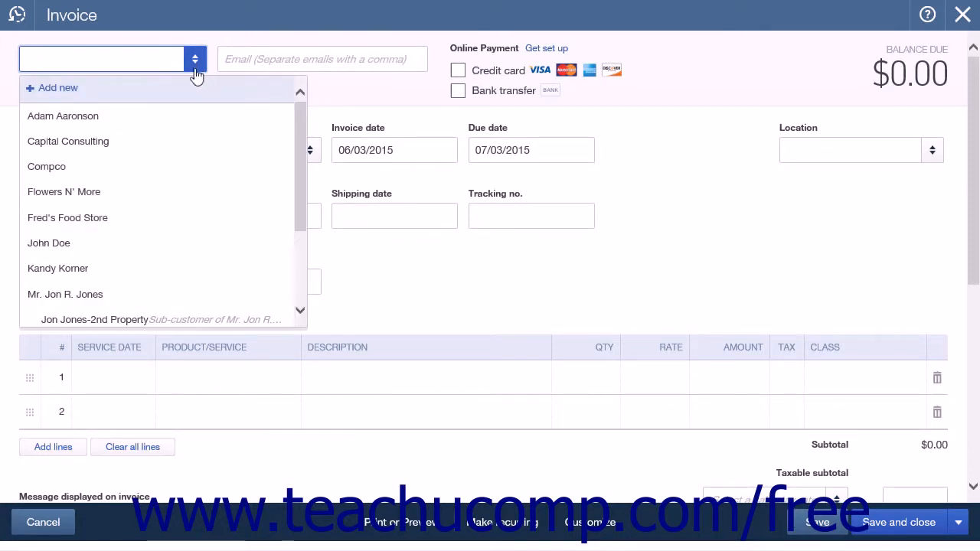
left_click(129, 217)
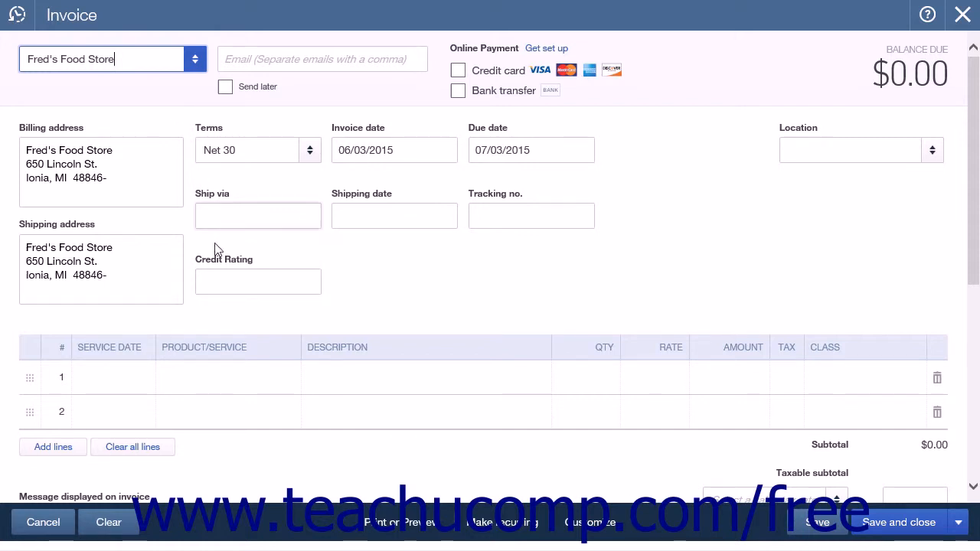
Add the Late Fee item as the product/service on the invoice's first line
left_click(204, 385)
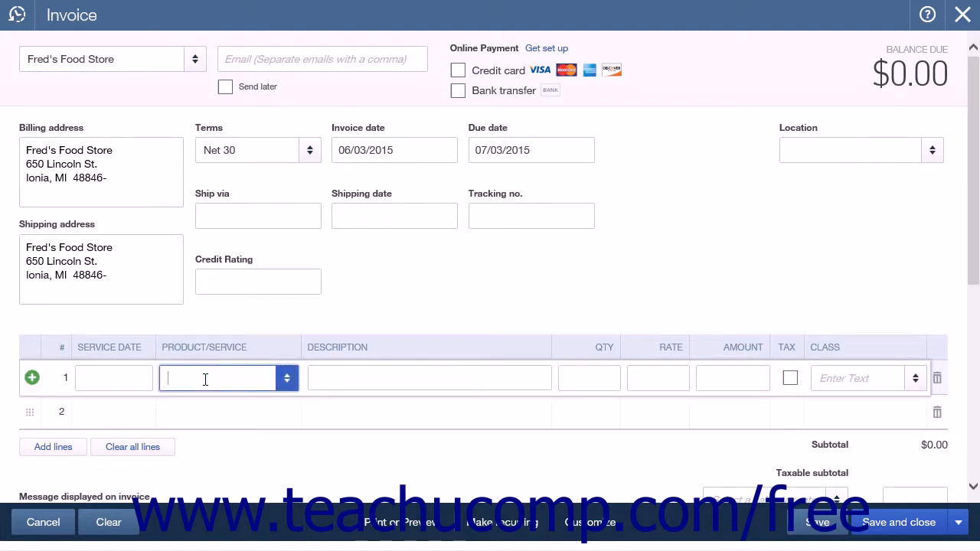
left_click(286, 382)
scroll(260, 335, "down", 1)
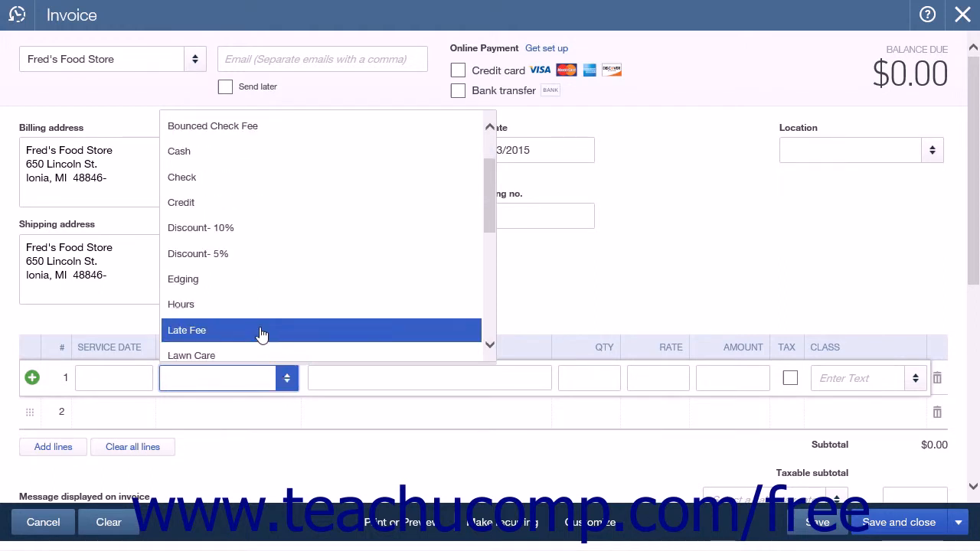
left_click(261, 330)
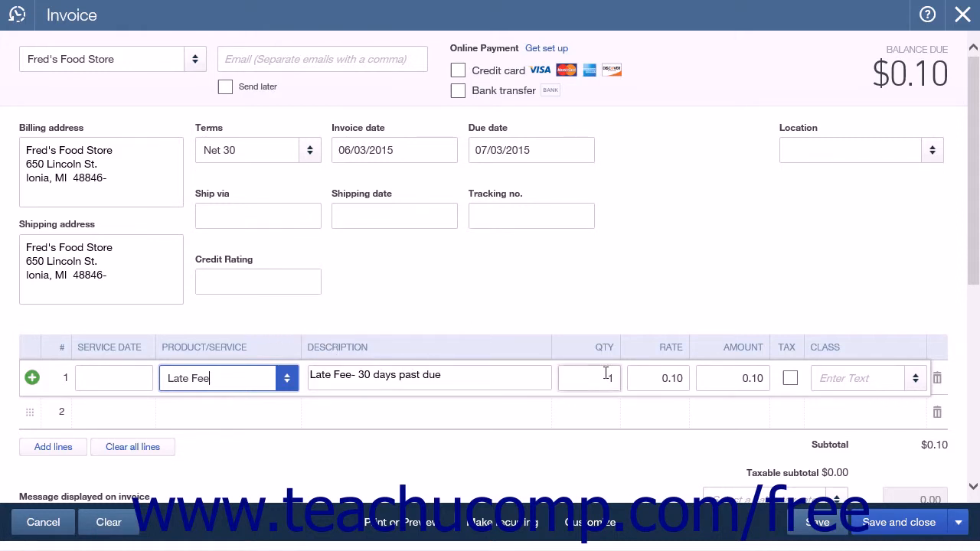
Set the rate of the Late Fee line to 15
left_click(650, 382)
type("15")
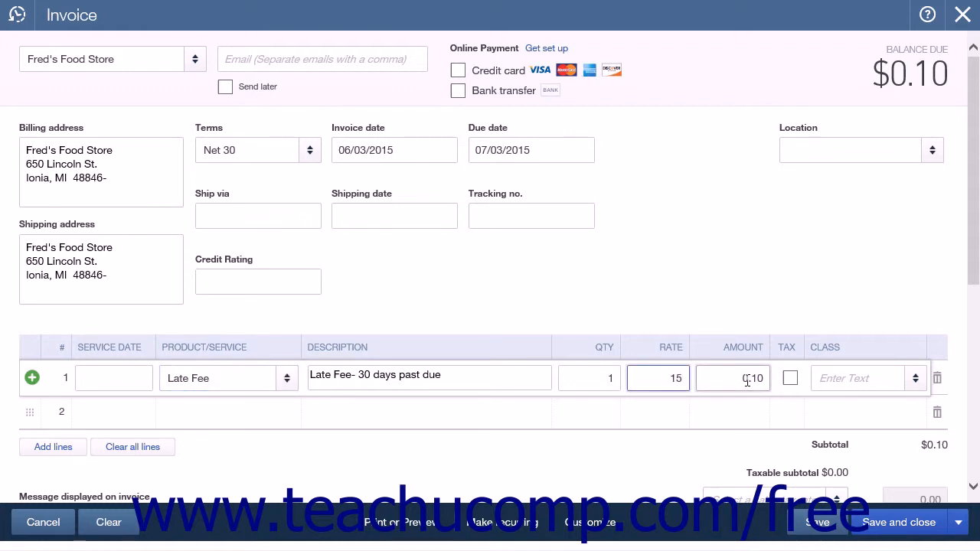
key("Tab")
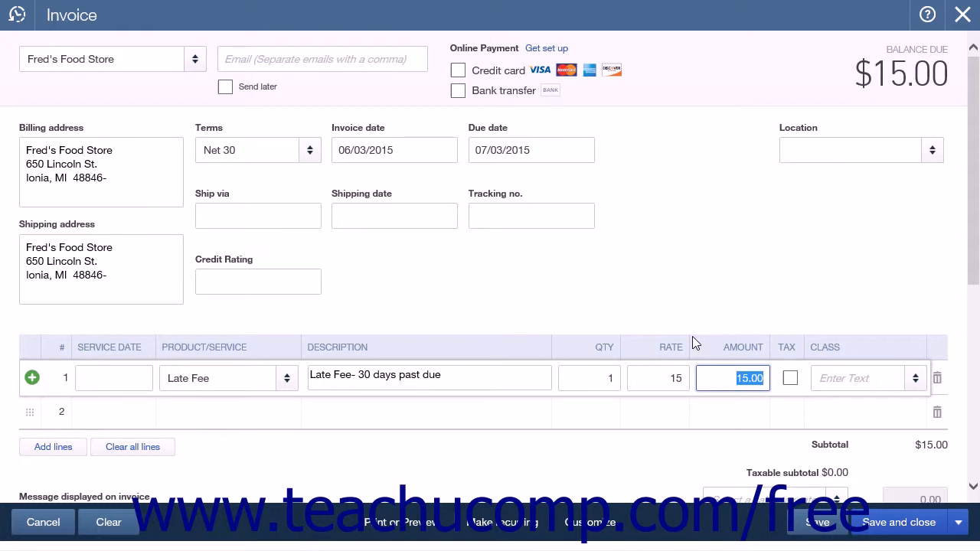
Set the Late Fee line's quantity to 100 and its rate to 0.10
left_click(608, 378)
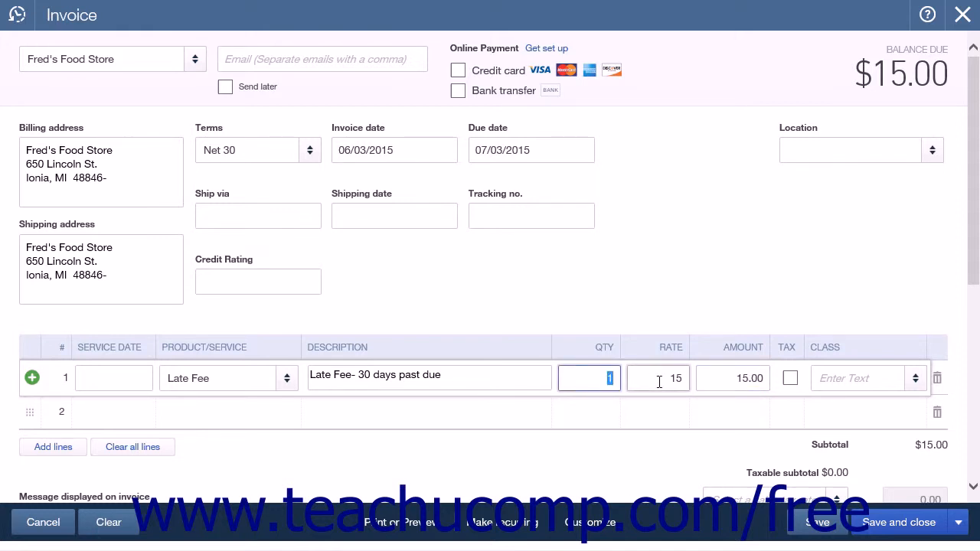
type("100")
left_click(659, 382)
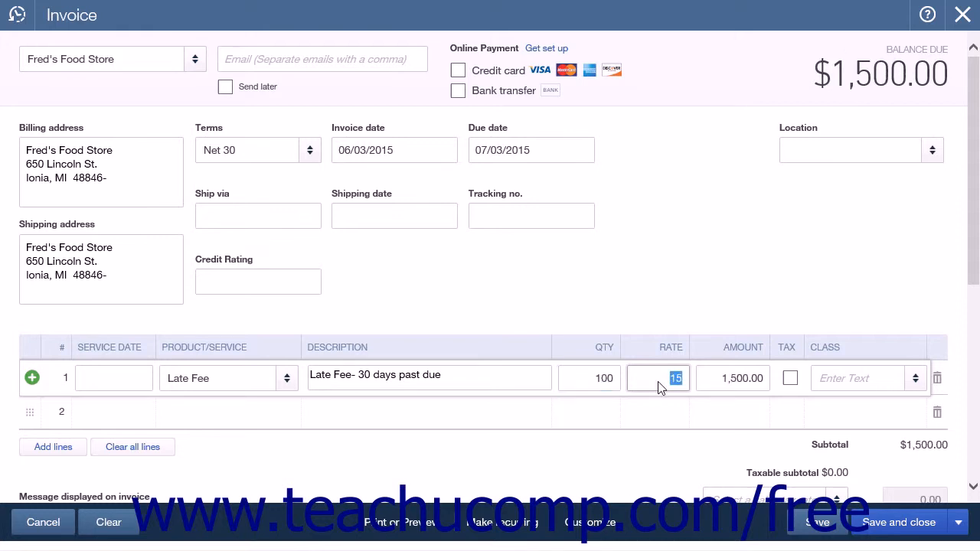
type("0.10")
key("Tab")
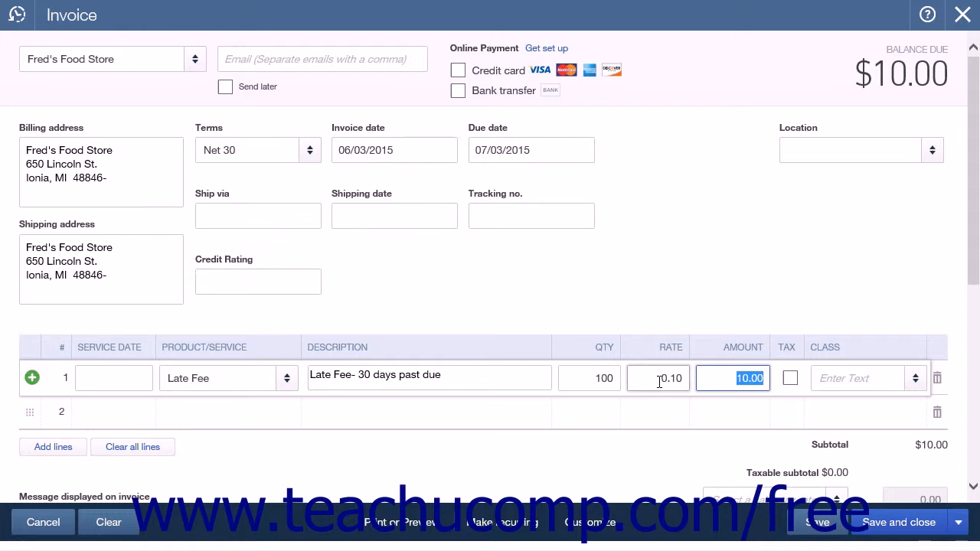
Check the invoice's print and save options, and save and close the invoice
left_click(432, 524)
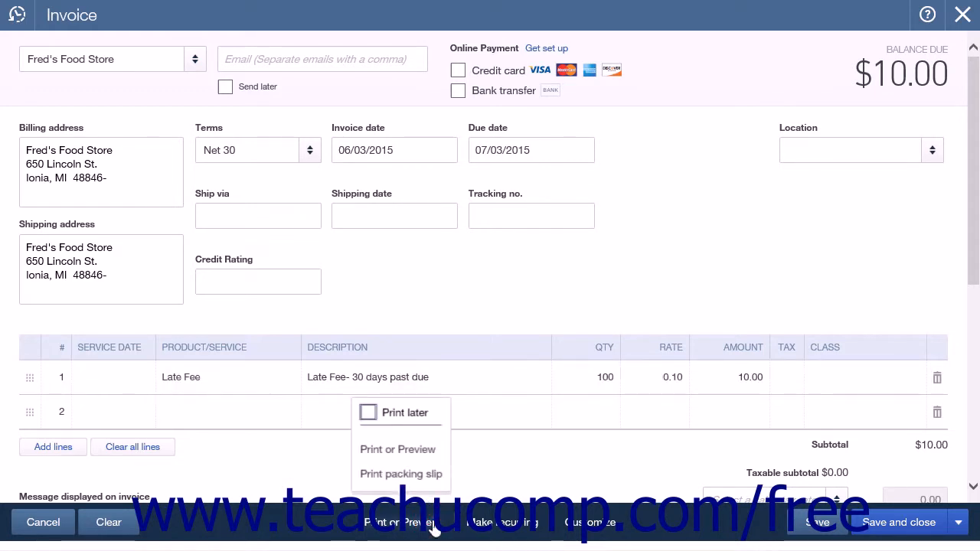
left_click(958, 524)
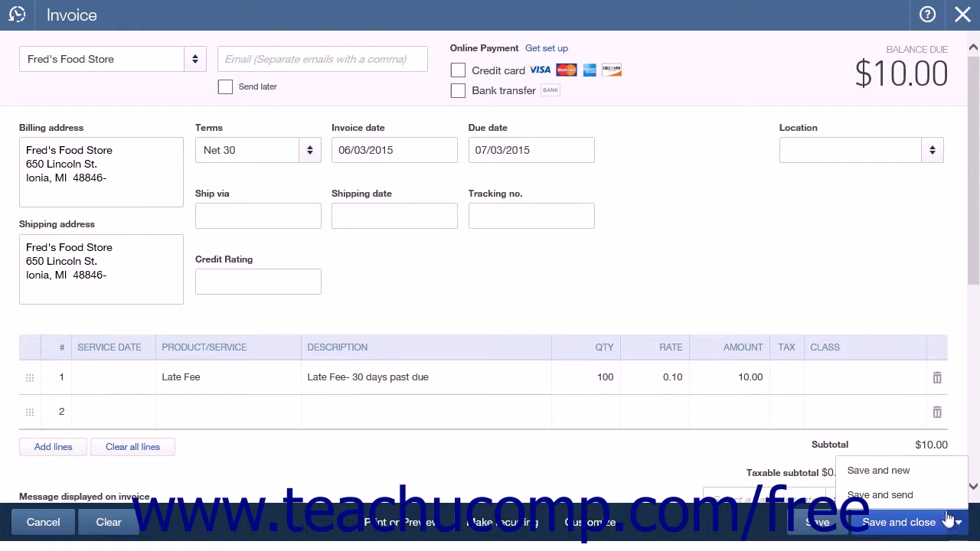
left_click(925, 522)
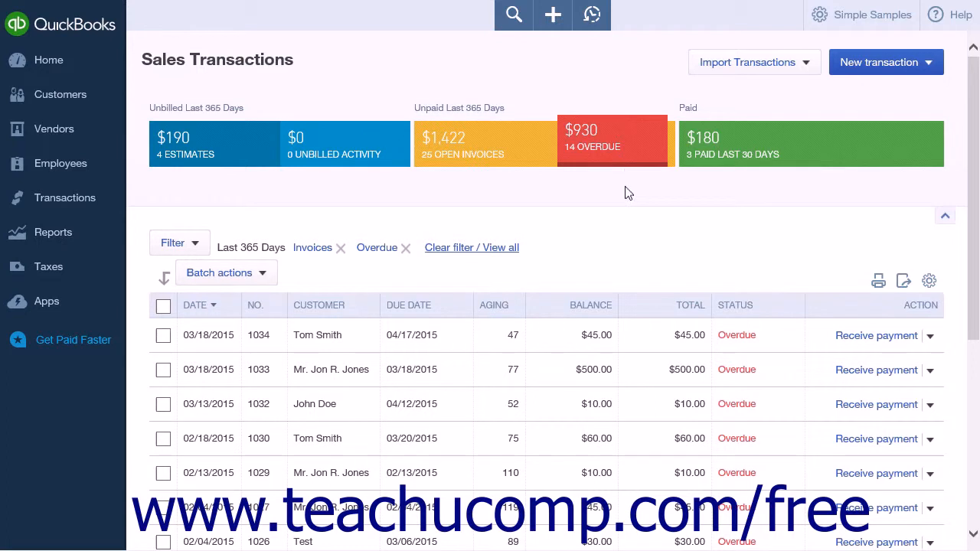
Show the sales transactions with their summary bar and open the overdue $60.00 invoice dated 02/18/2015
mouse_move(46, 204)
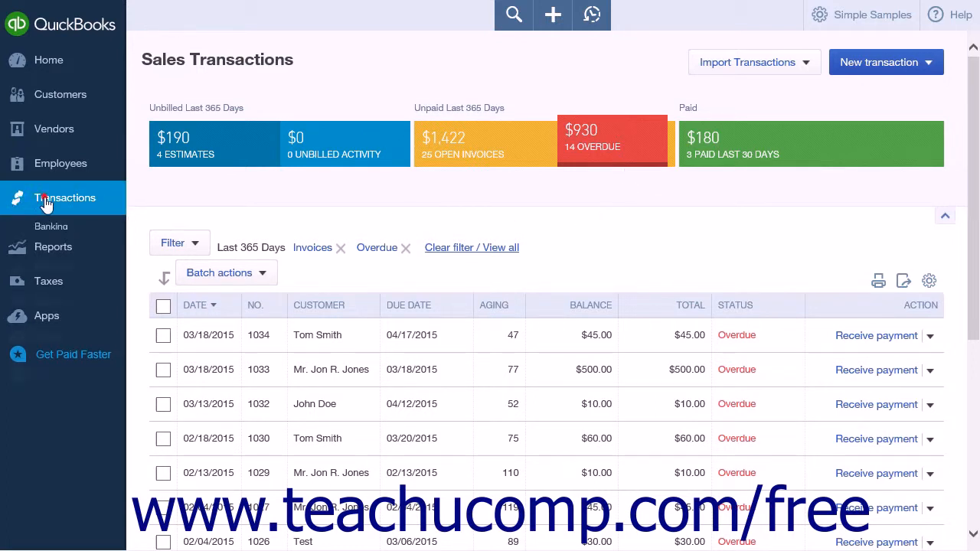
left_click(54, 250)
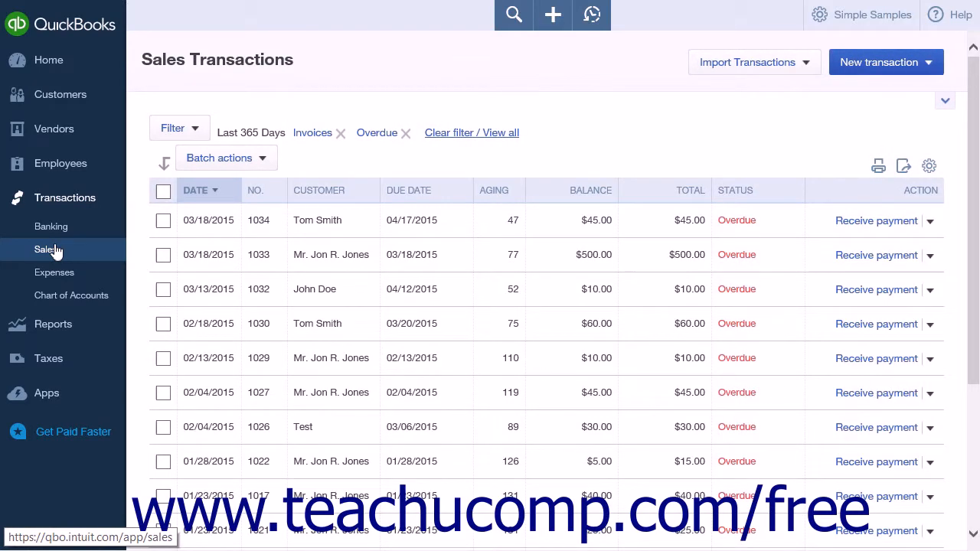
left_click(945, 102)
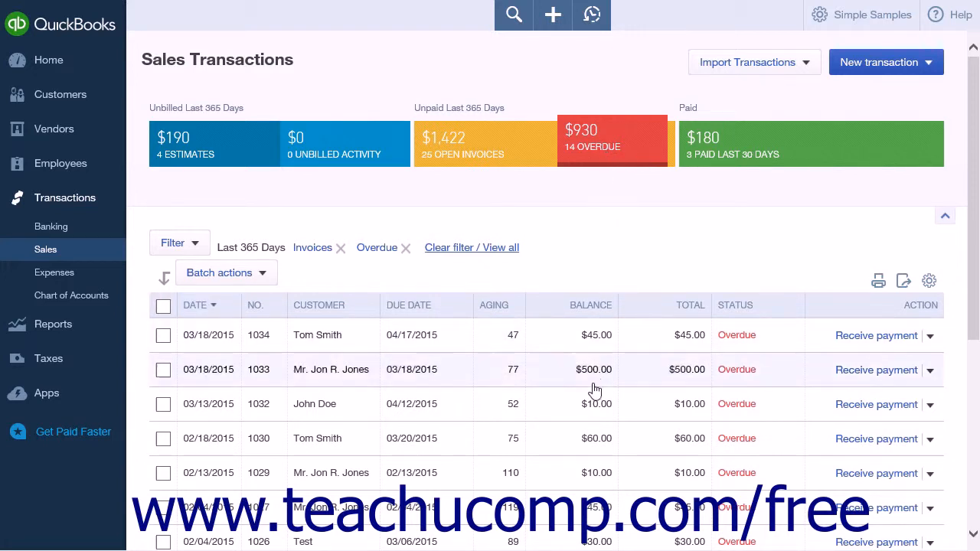
left_click(591, 453)
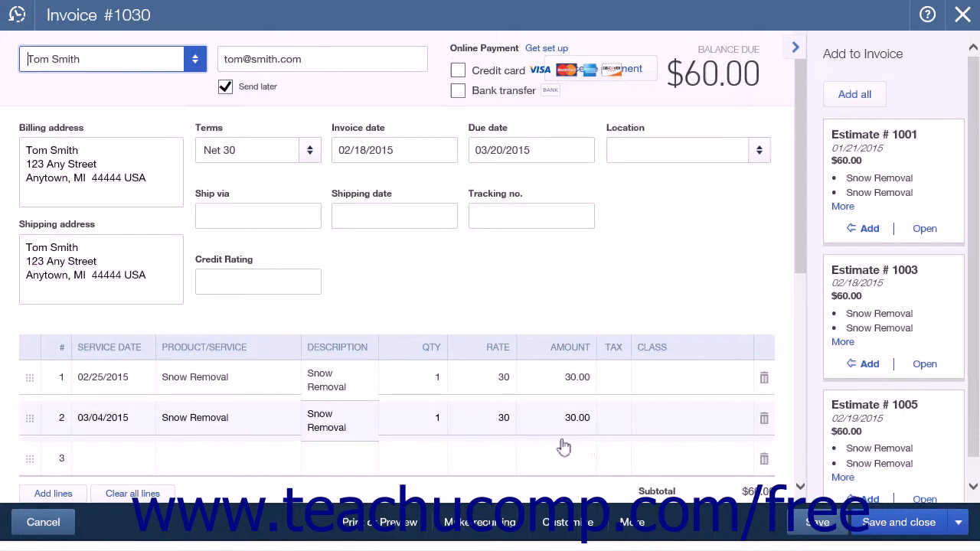
Add the Late Fee item on the third line, below the two Snow Removal lines
left_click(225, 460)
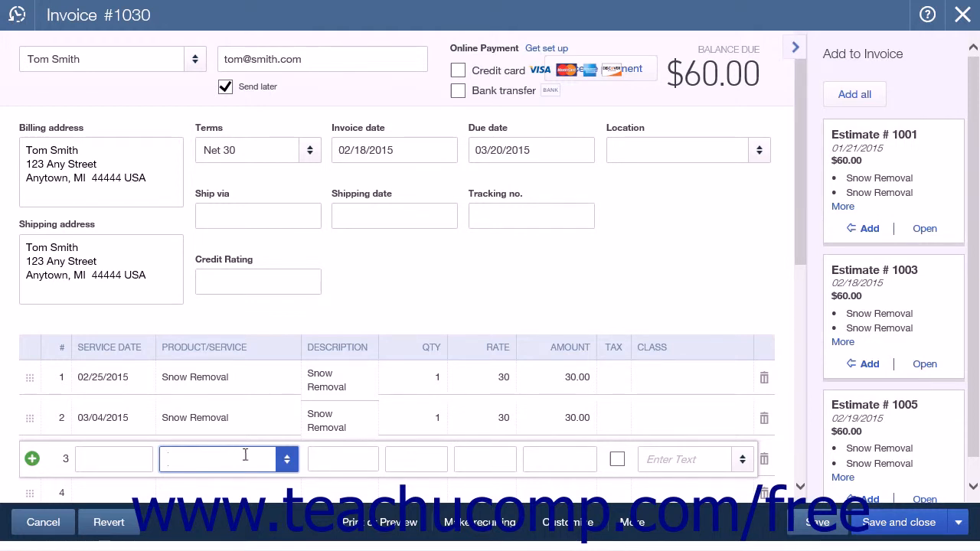
left_click(287, 461)
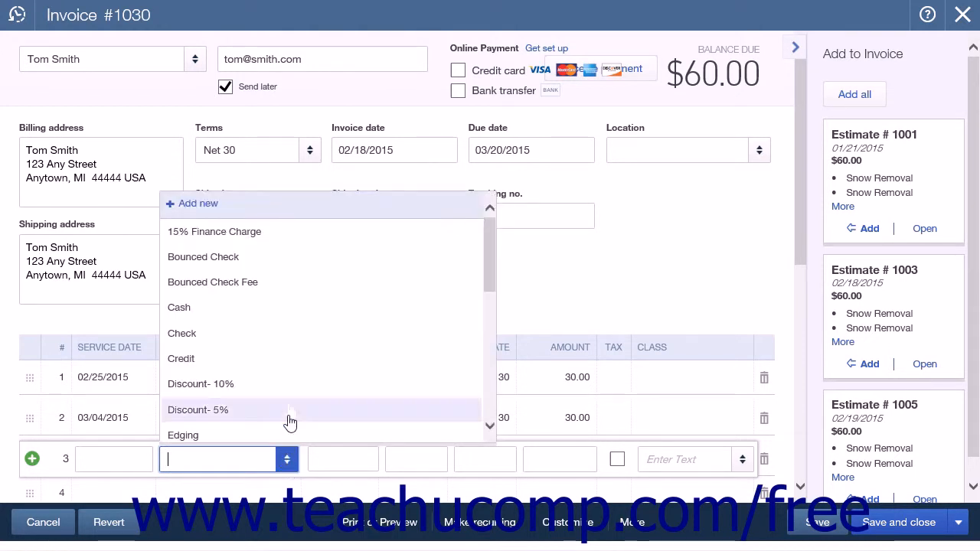
scroll(295, 384, "down", 1)
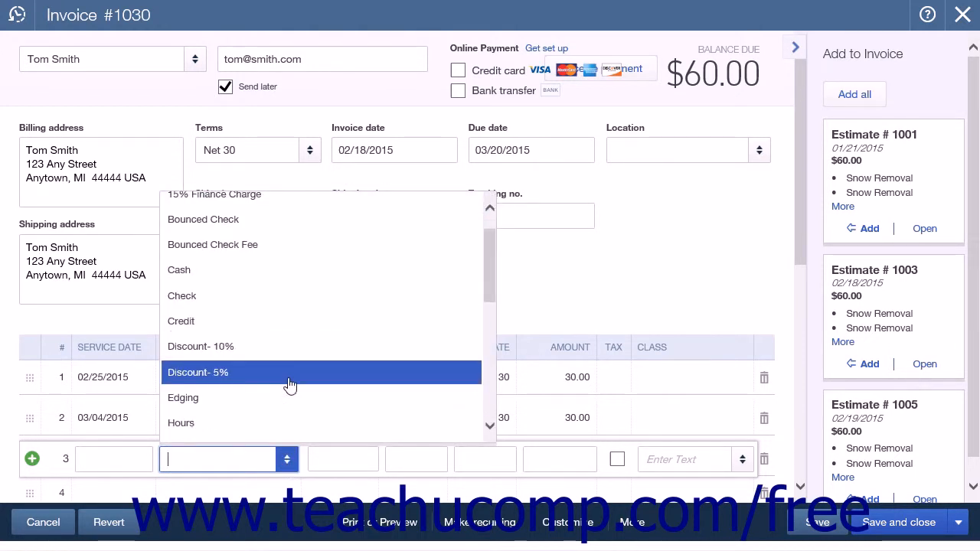
scroll(289, 385, "down", 2)
left_click(267, 385)
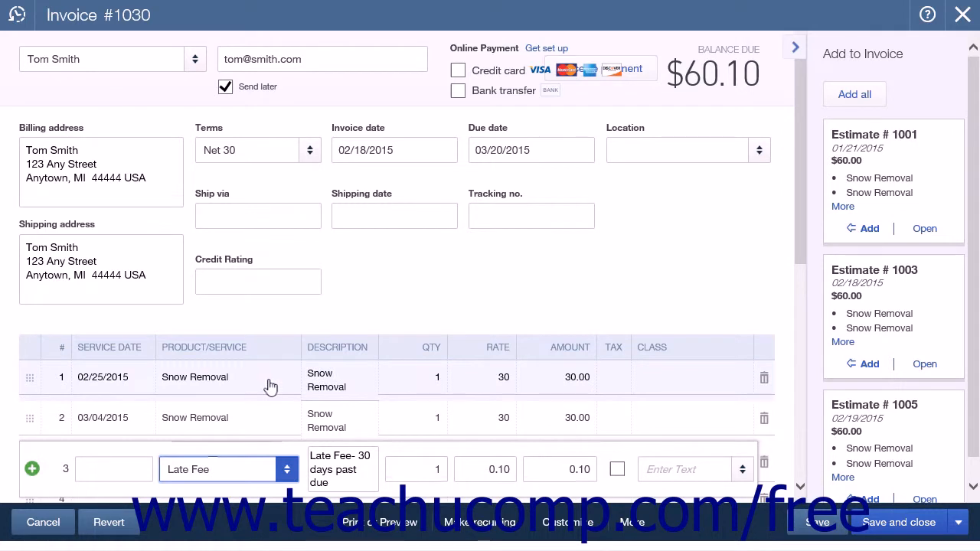
Set the third line's late fee to a quantity of 1 and a rate of 5.00
left_click_drag(591, 469, 470, 469)
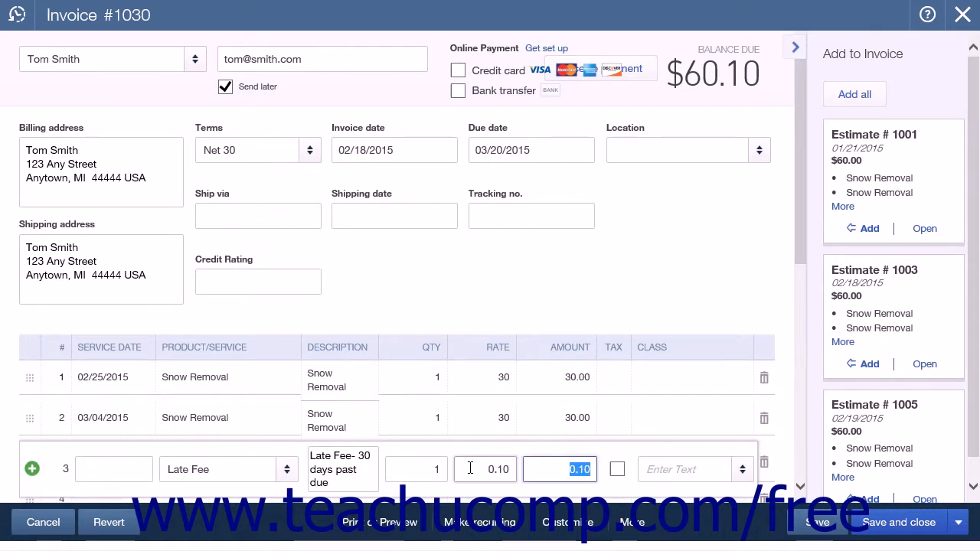
left_click(425, 468)
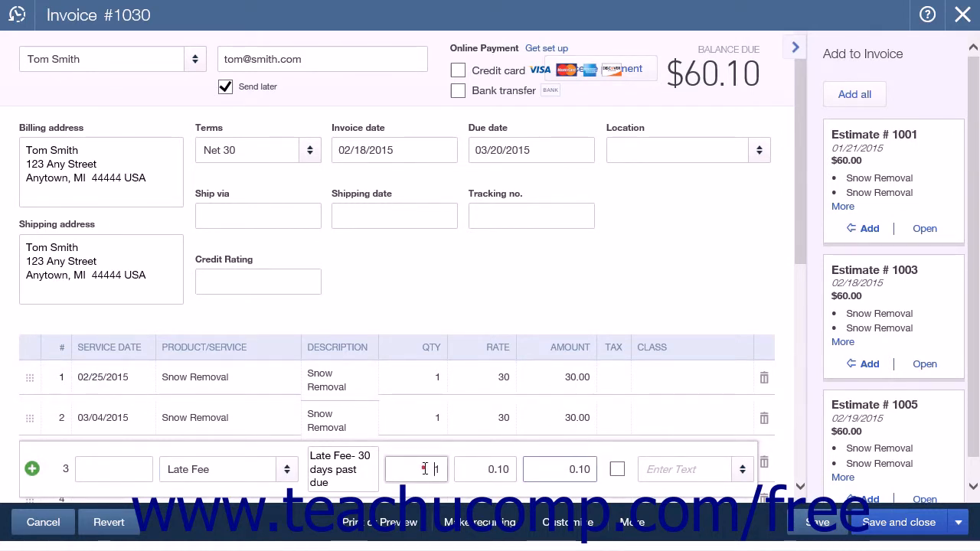
type("1")
left_click(475, 468)
type("5.00")
left_click(571, 468)
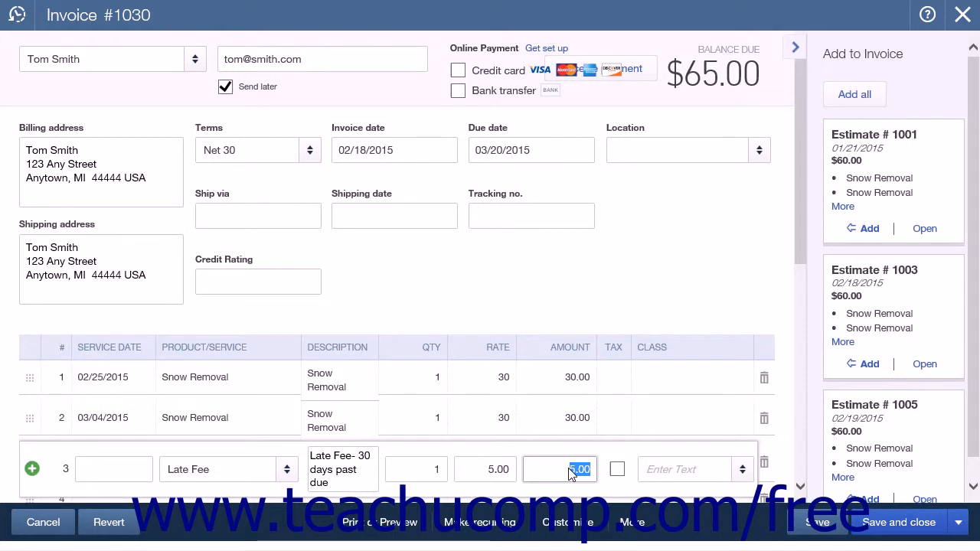
Set the rate of the third line's late fee to 0.10
left_click(487, 468)
type(".10")
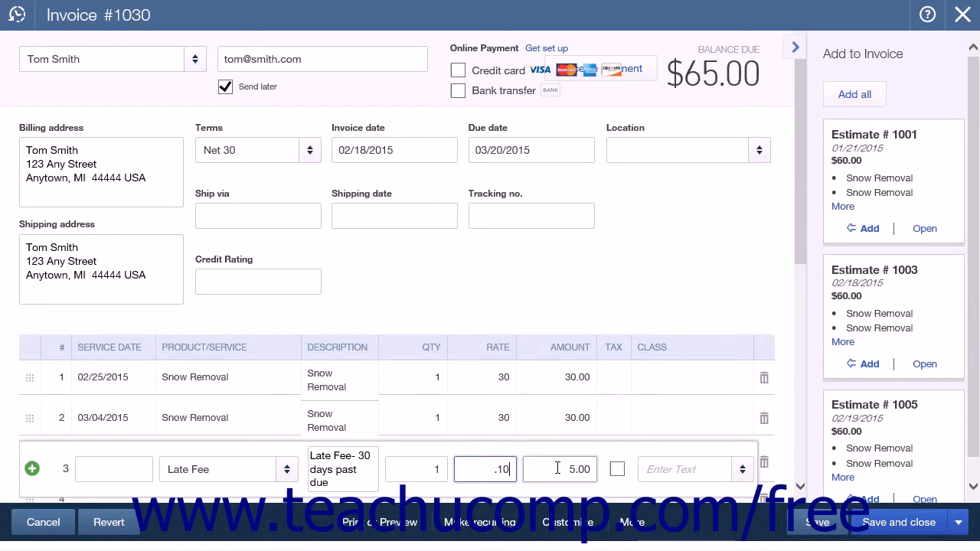
left_click(557, 469)
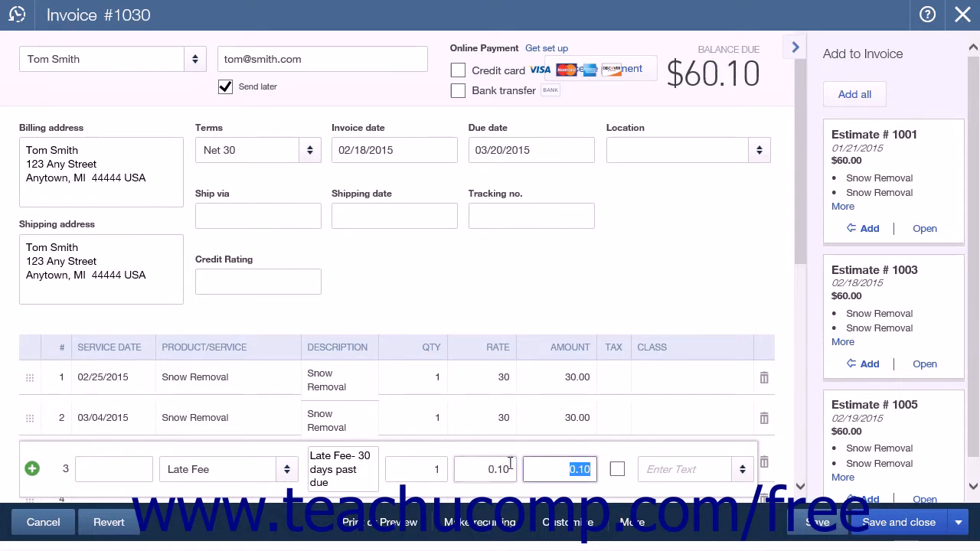
Set the rate of the third line's late fee to 0.15
left_click(474, 467)
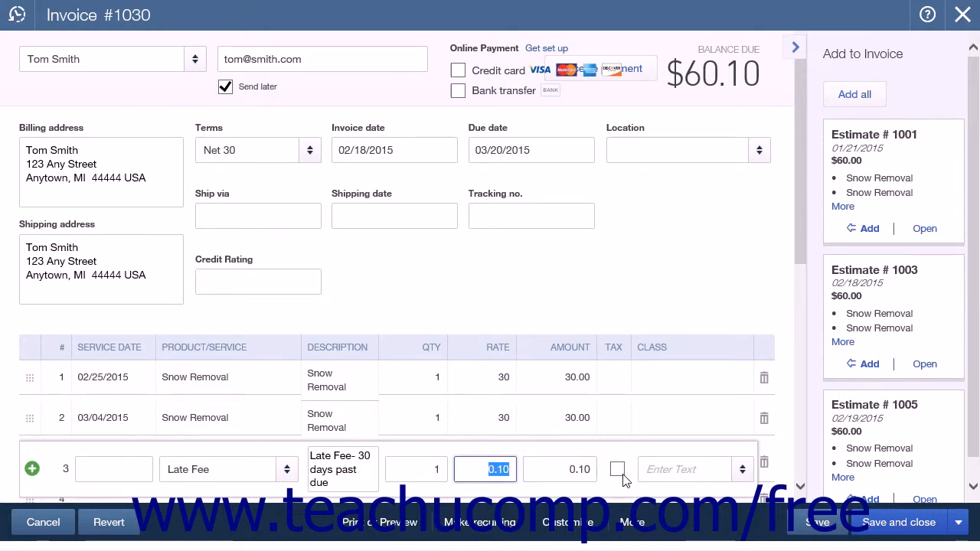
type("0.15")
key("Tab")
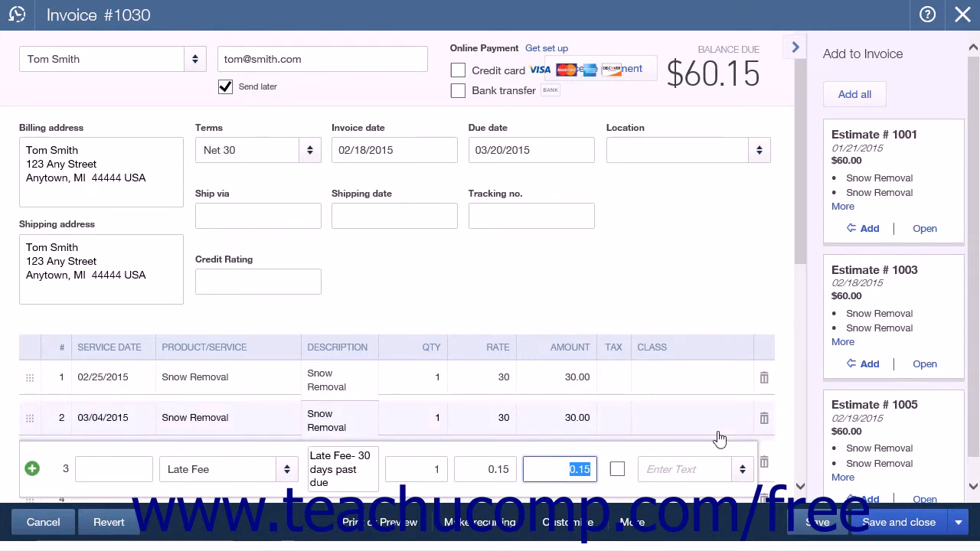
Delete the Late Fee line from the overdue invoice
scroll(719, 438, "down", 5)
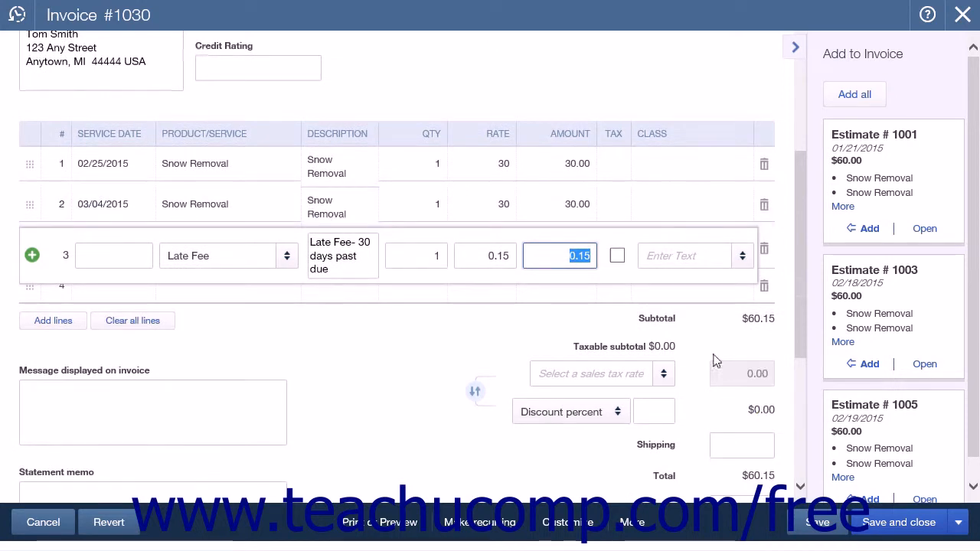
left_click(680, 315)
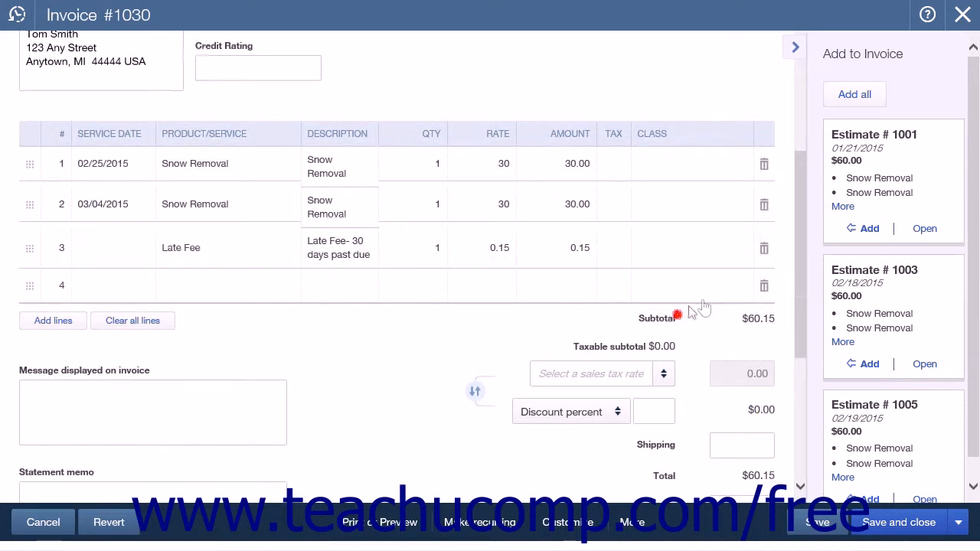
left_click(765, 249)
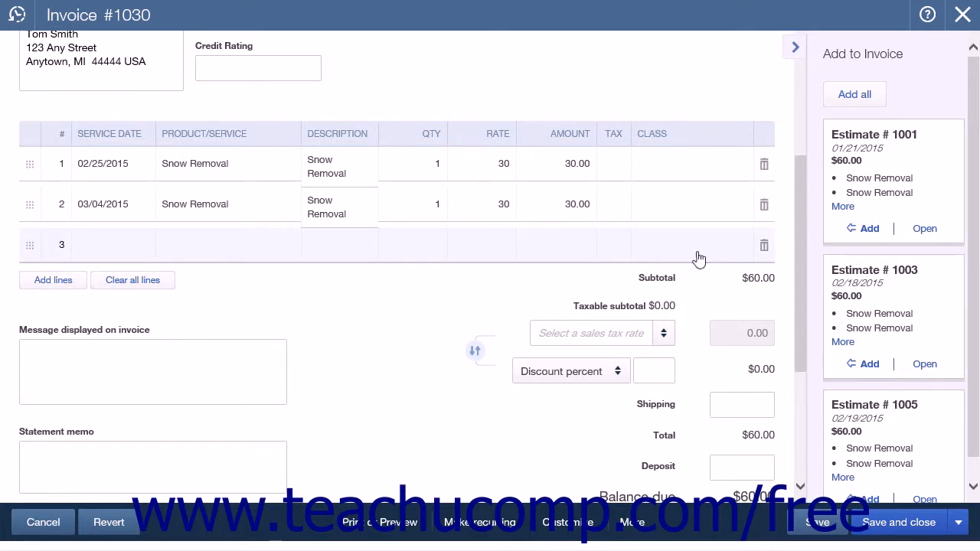
Add the Late Fee item again on the empty third line of the overdue invoice
left_click(226, 242)
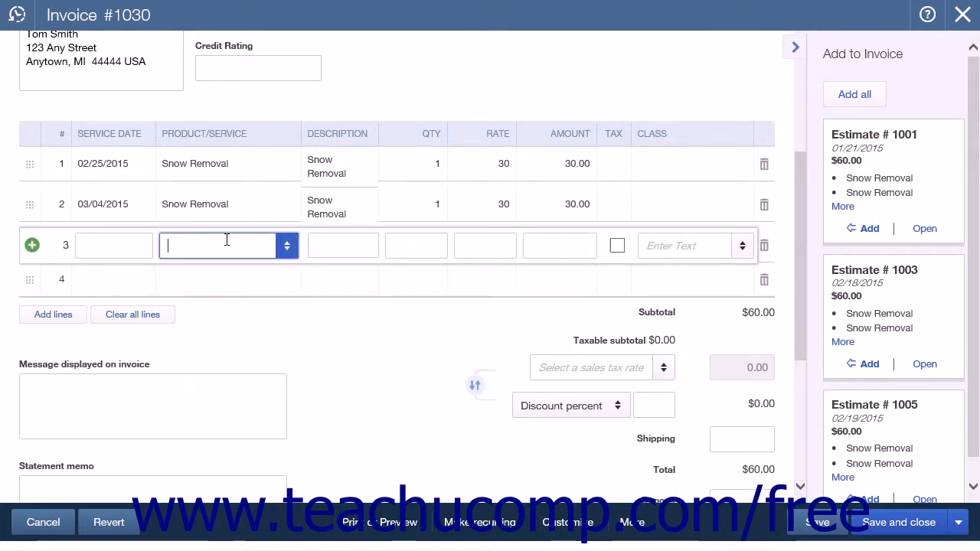
left_click(288, 246)
scroll(298, 339, "down", 3)
left_click(259, 430)
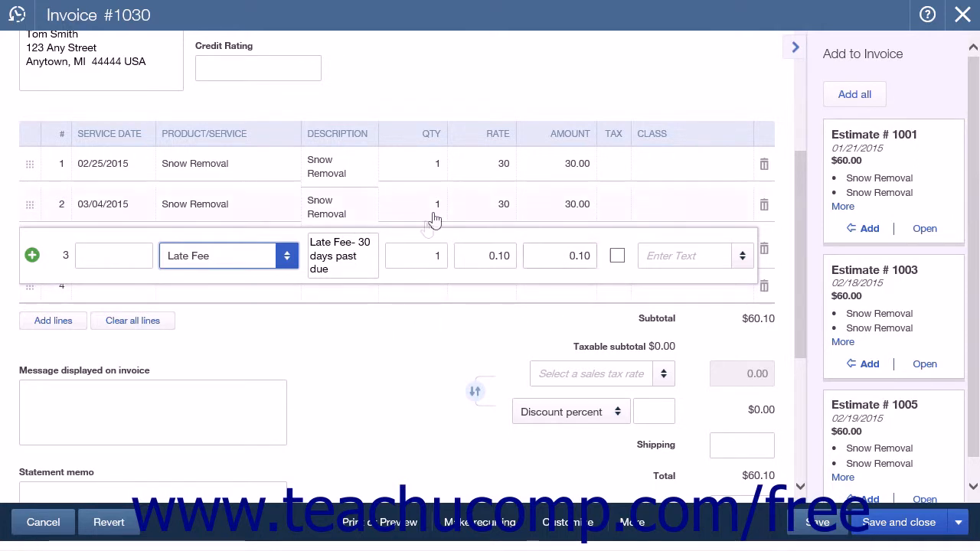
Set the third line's late fee to a quantity of 60 and a rate of 0.15
left_click(480, 256)
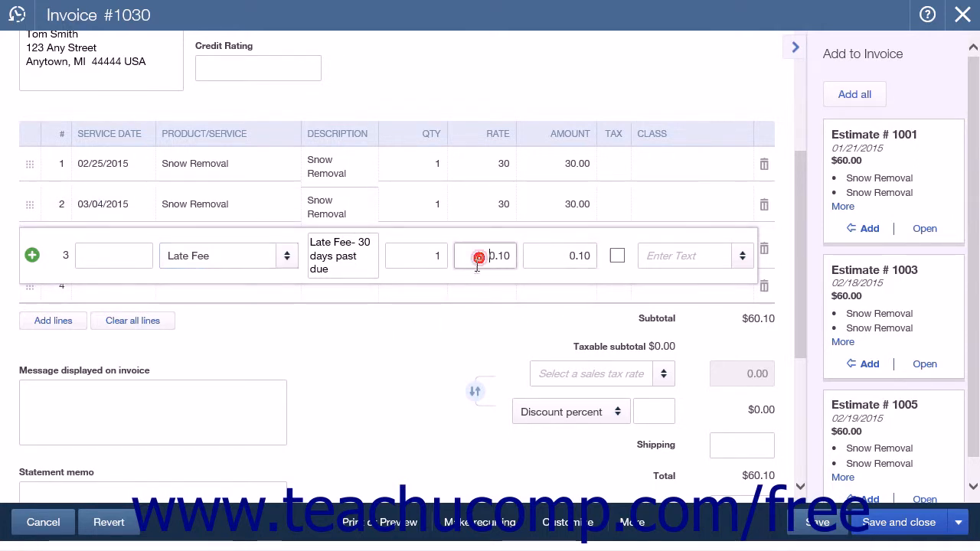
double_click(432, 257)
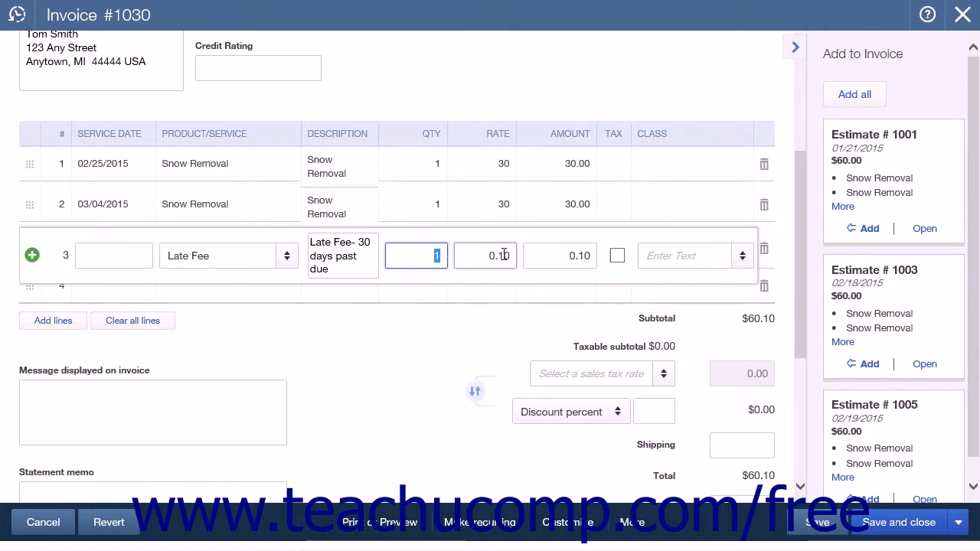
type("60")
double_click(502, 256)
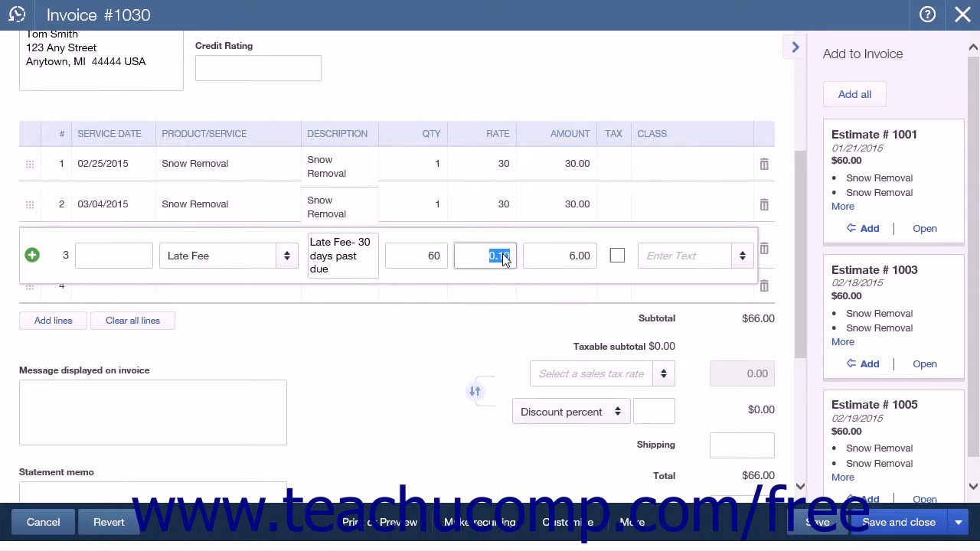
type("0.15")
key("Tab")
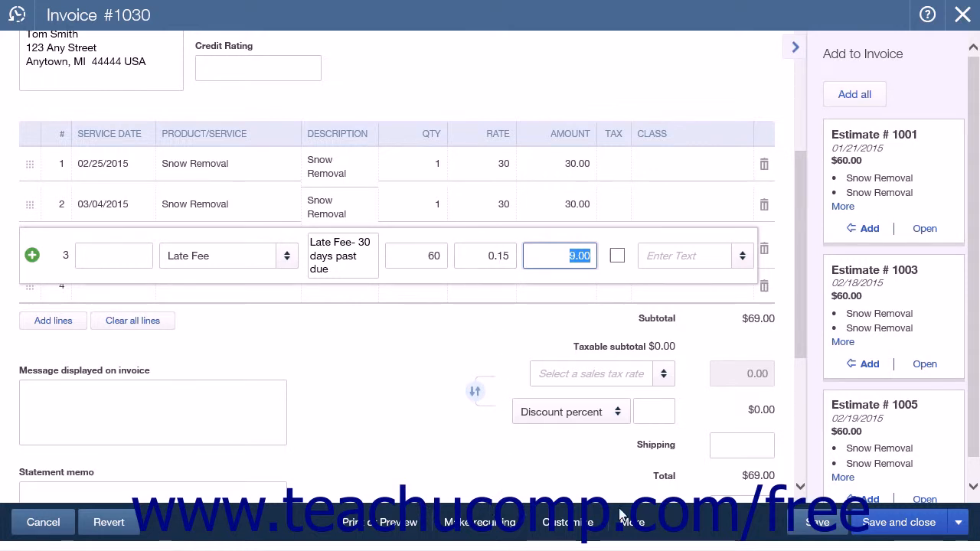
Show the overdue invoice's print and save options, and save and close the invoice
left_click(413, 527)
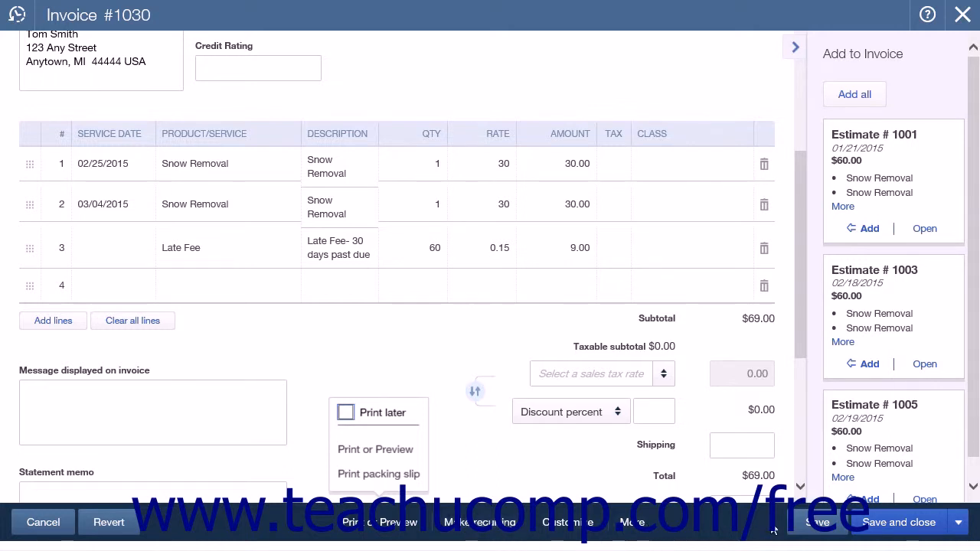
left_click(960, 527)
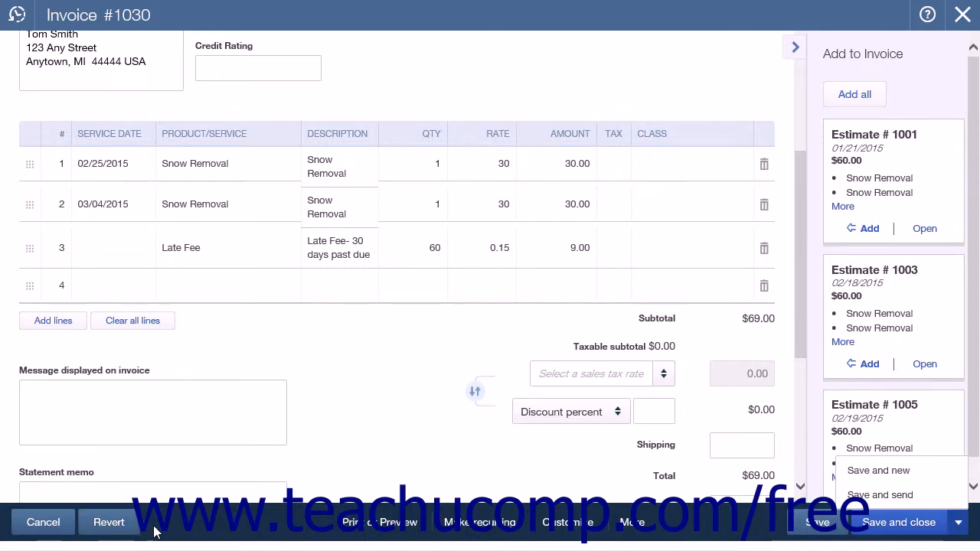
left_click(896, 522)
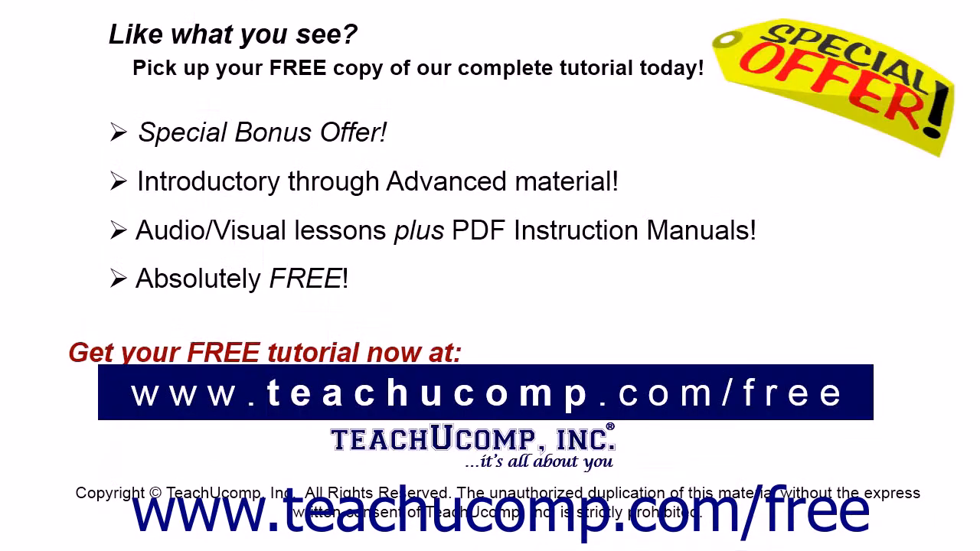